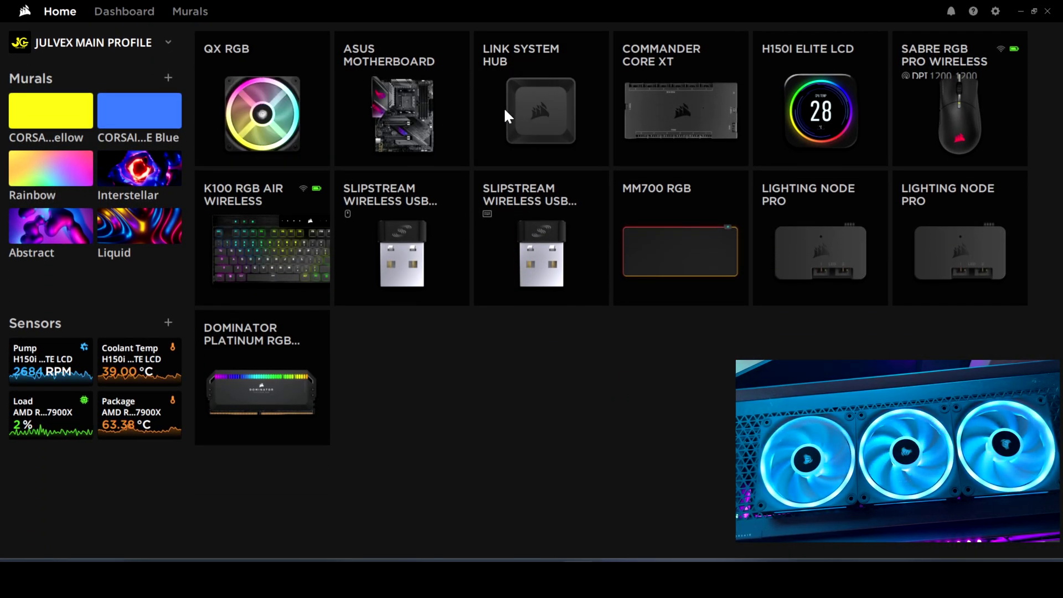
- View the LINK System Hub device settings, then go home and open the QX RGB fans page
left_click(524, 84)
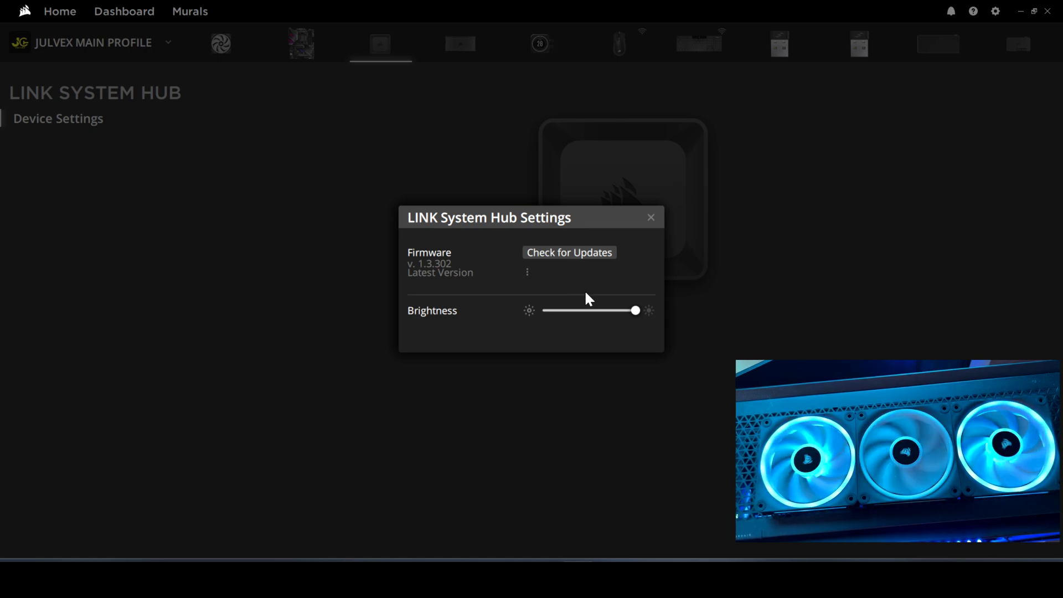
mouse_move(641, 314)
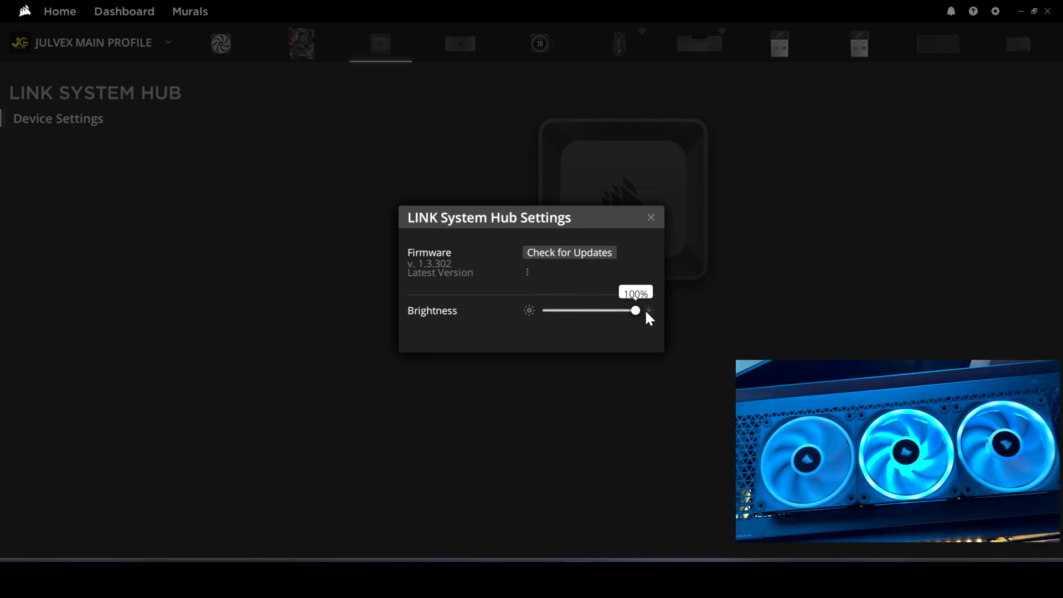
left_click(60, 11)
left_click(293, 101)
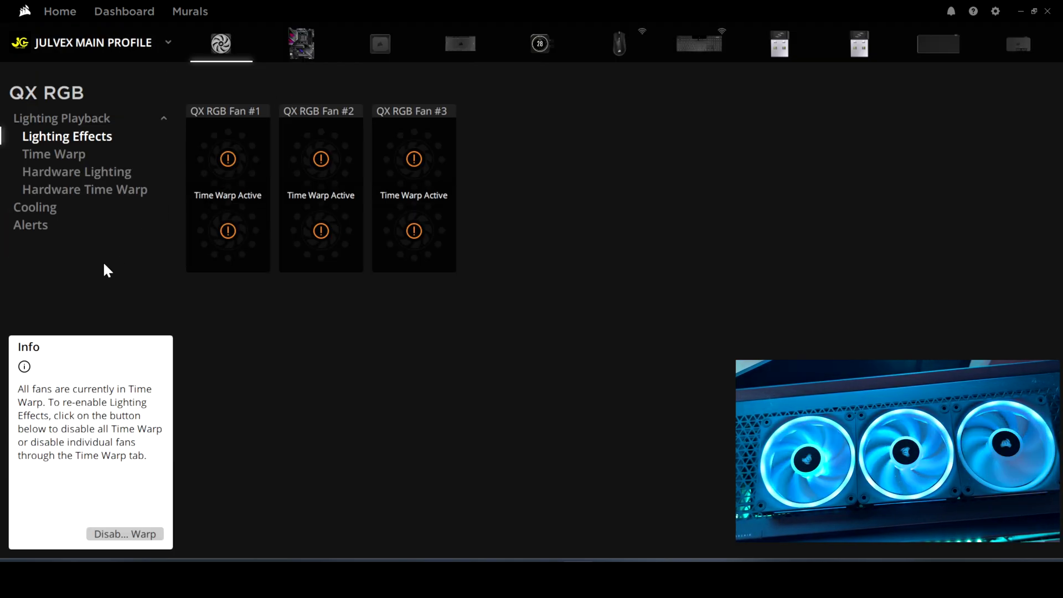
- Disable Time Warp on the QX RGB fans and add a new lighting layer, browsing its type presets
left_click(119, 535)
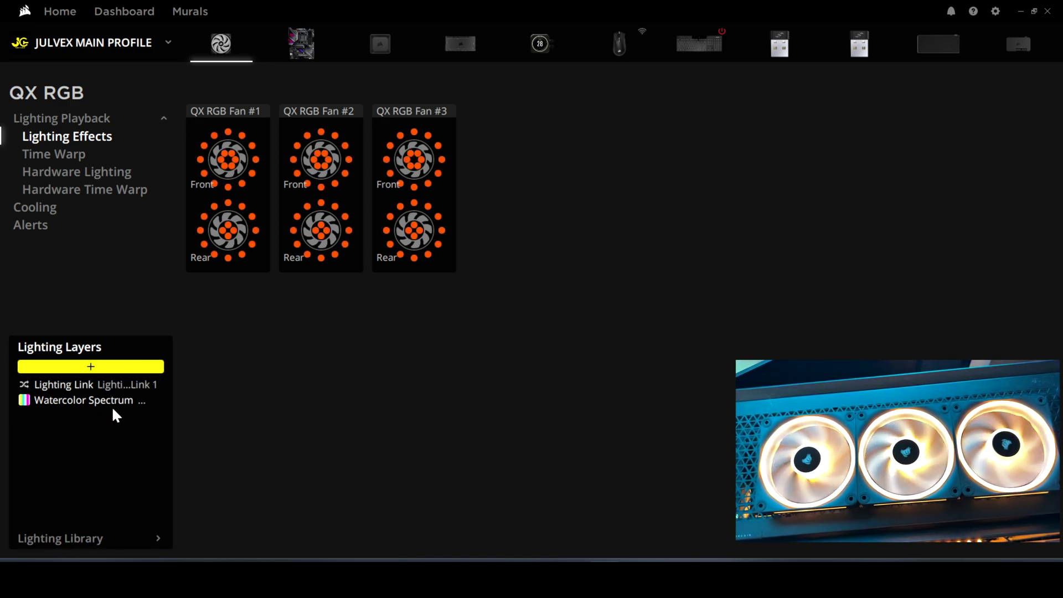
left_click(110, 368)
scroll(266, 465, "down", 4)
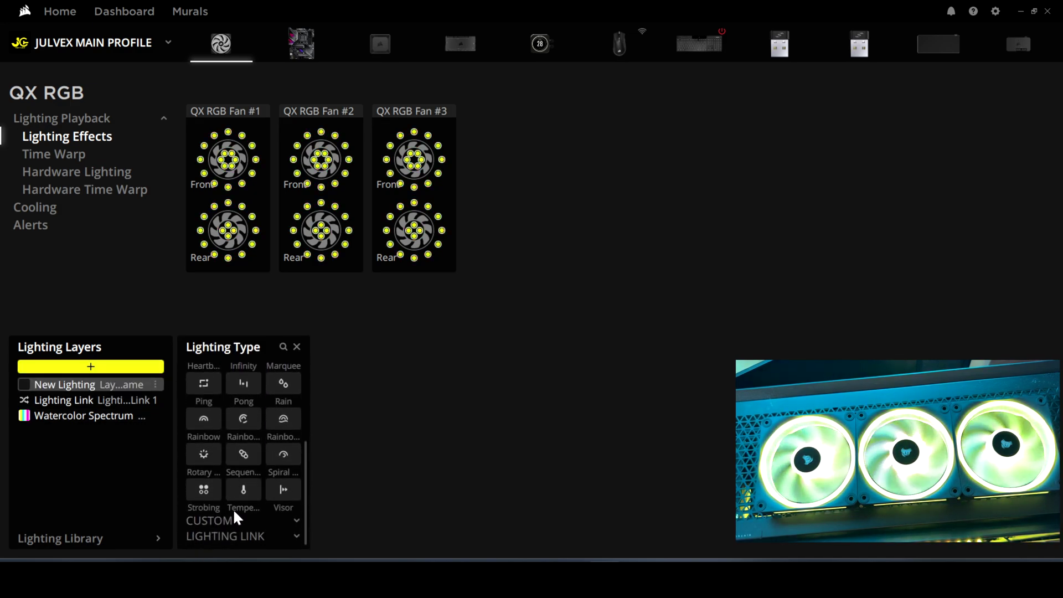
scroll(241, 453, "up", 4)
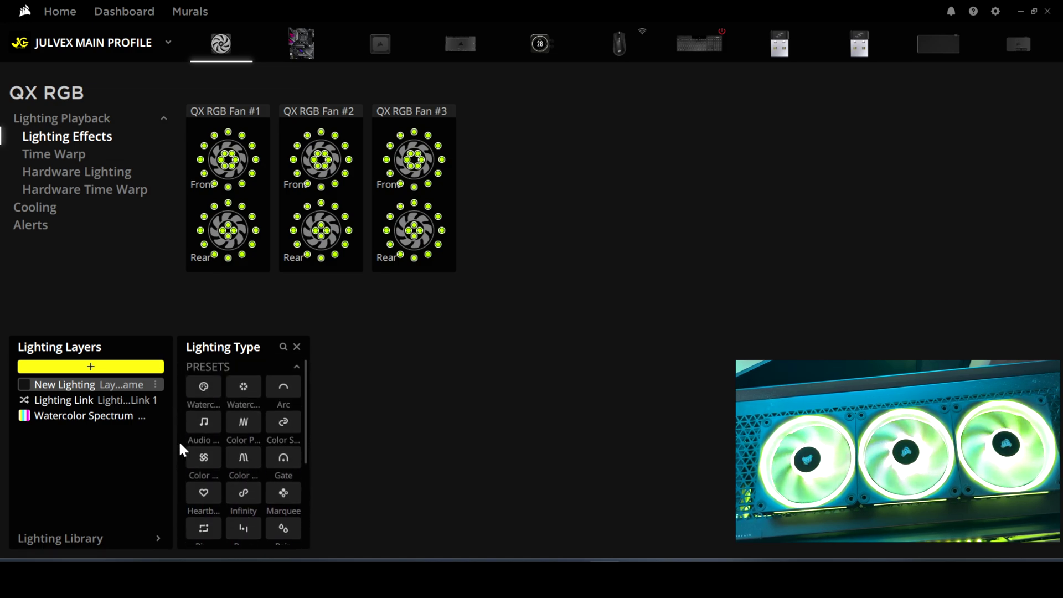
- On the Time Warp page, switch Time Warp on for Fans #1–#3, then off again
left_click(53, 154)
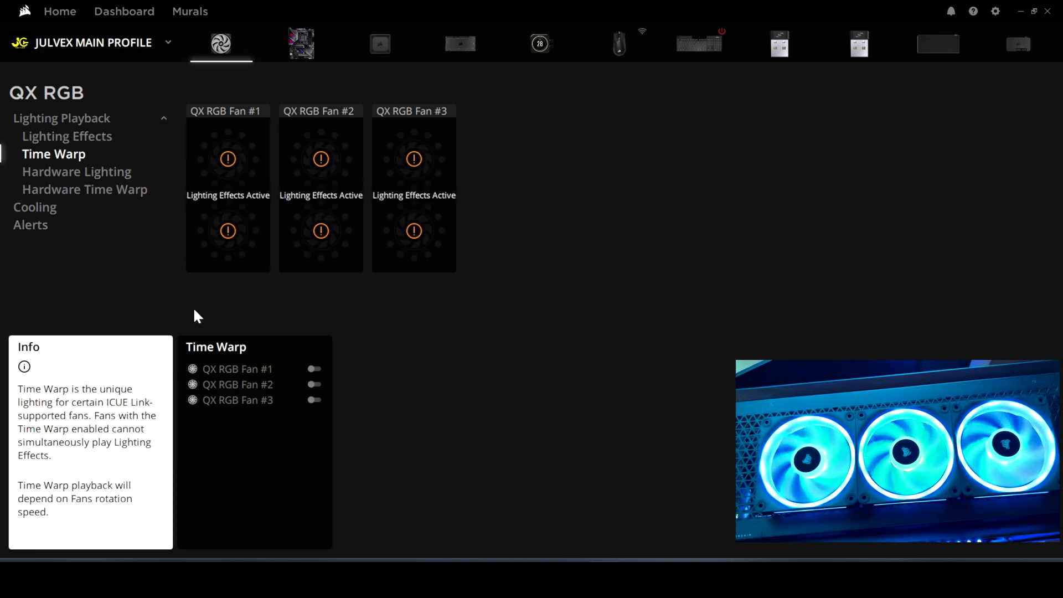
left_click(313, 369)
left_click(313, 384)
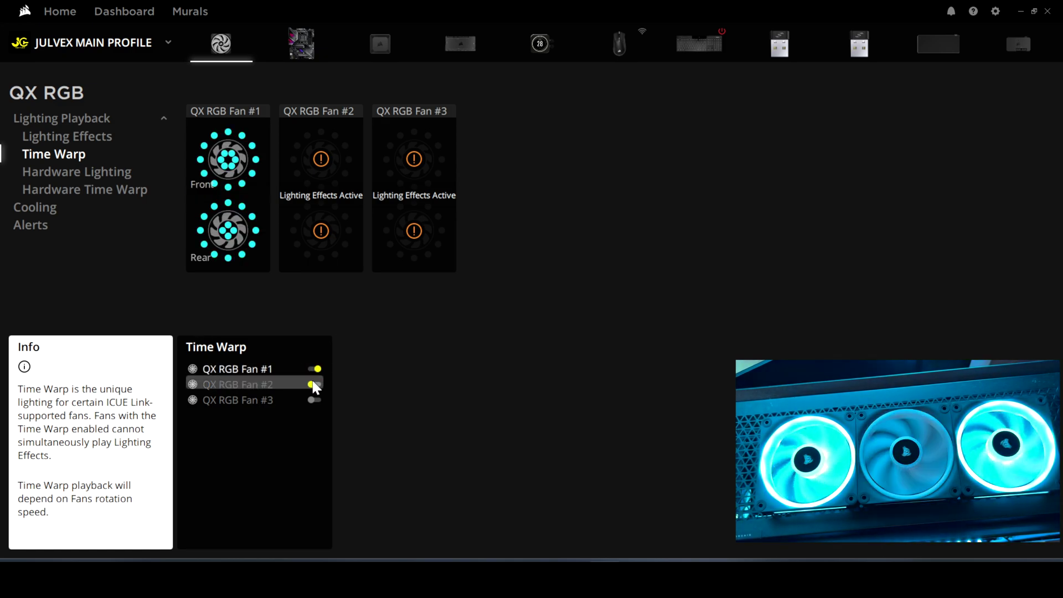
left_click(313, 400)
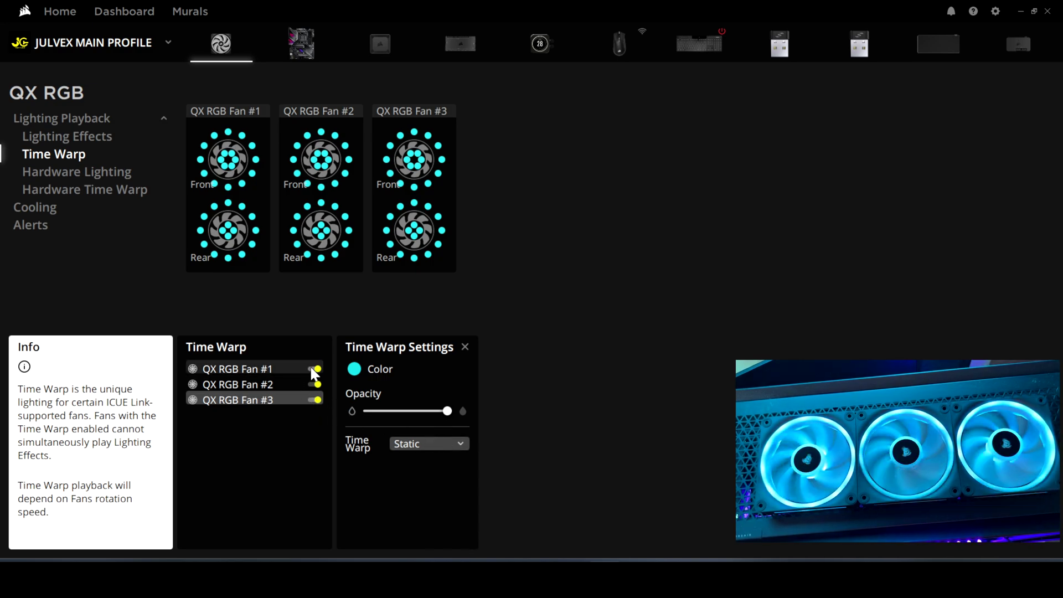
left_click(316, 369)
left_click(315, 384)
left_click(316, 399)
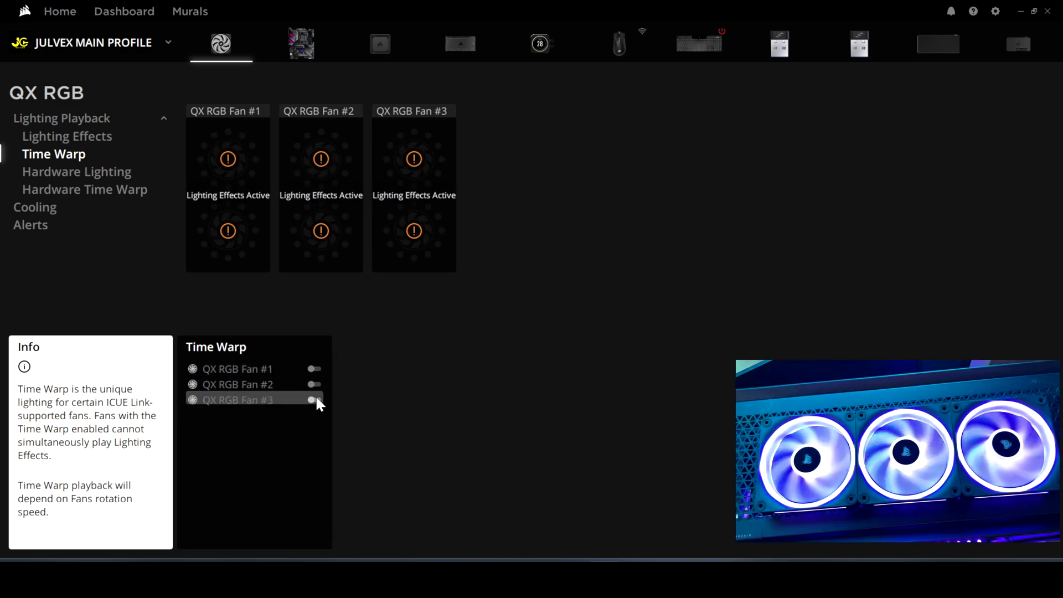
- Turn on hardware Time Warp for all QX RGB fans, set to Counterclockwise rotation
left_click(94, 173)
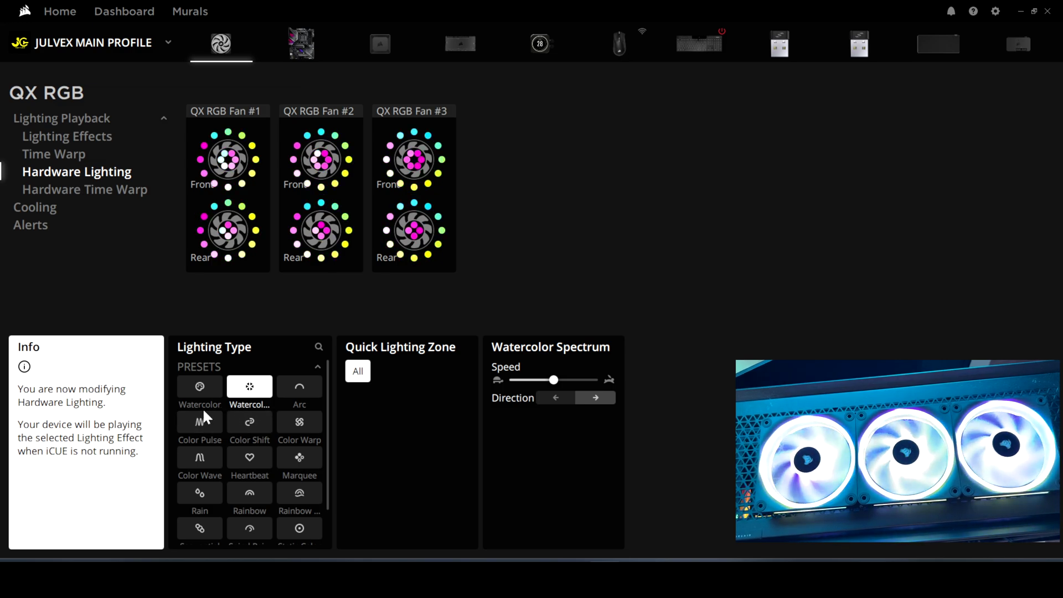
scroll(301, 483, "down", 2)
scroll(303, 481, "up", 2)
left_click(113, 195)
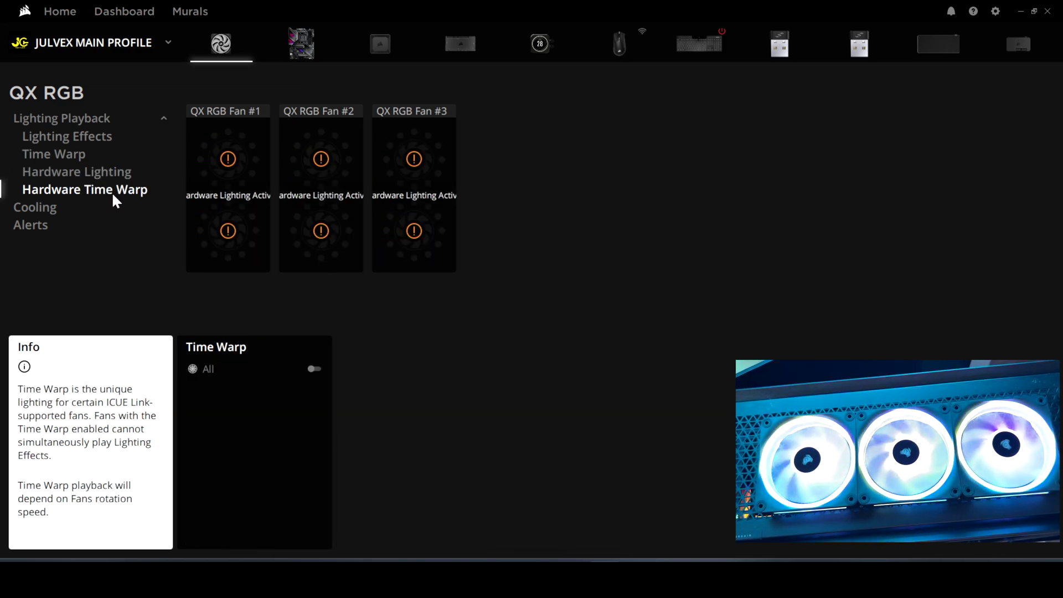
left_click(315, 369)
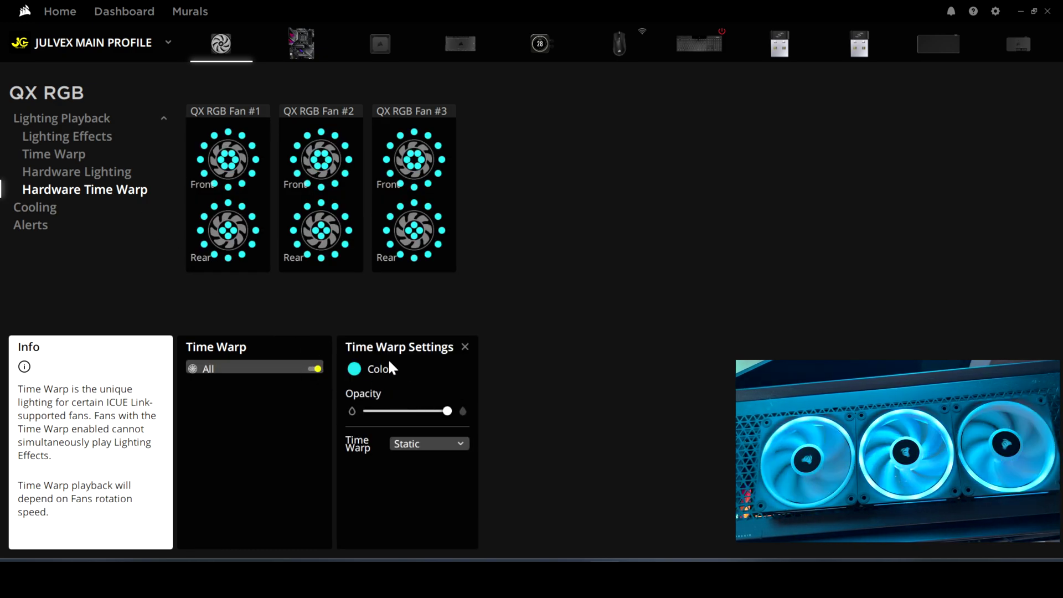
mouse_move(393, 405)
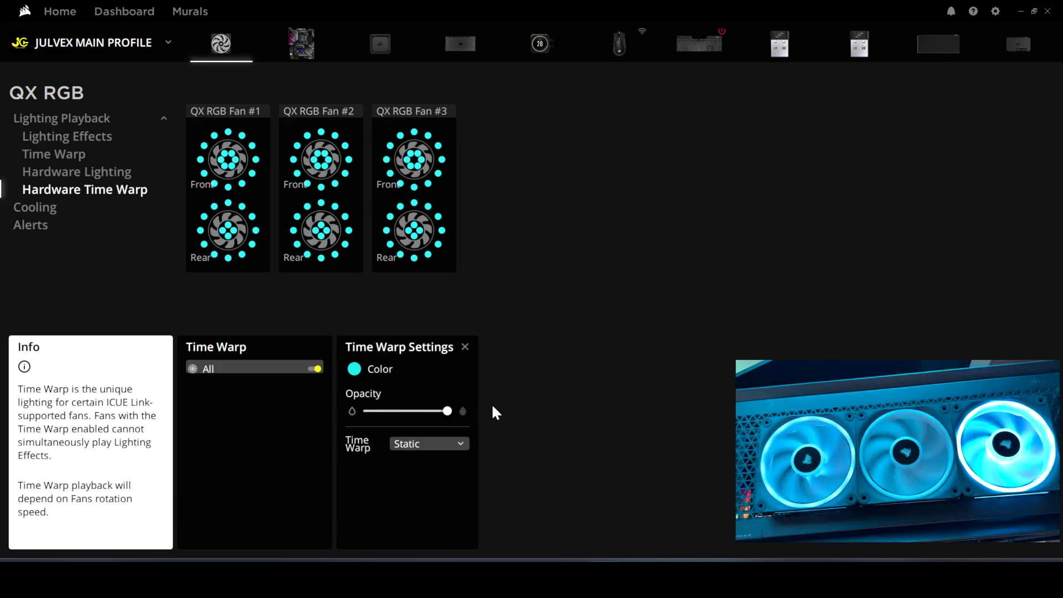
left_click(432, 444)
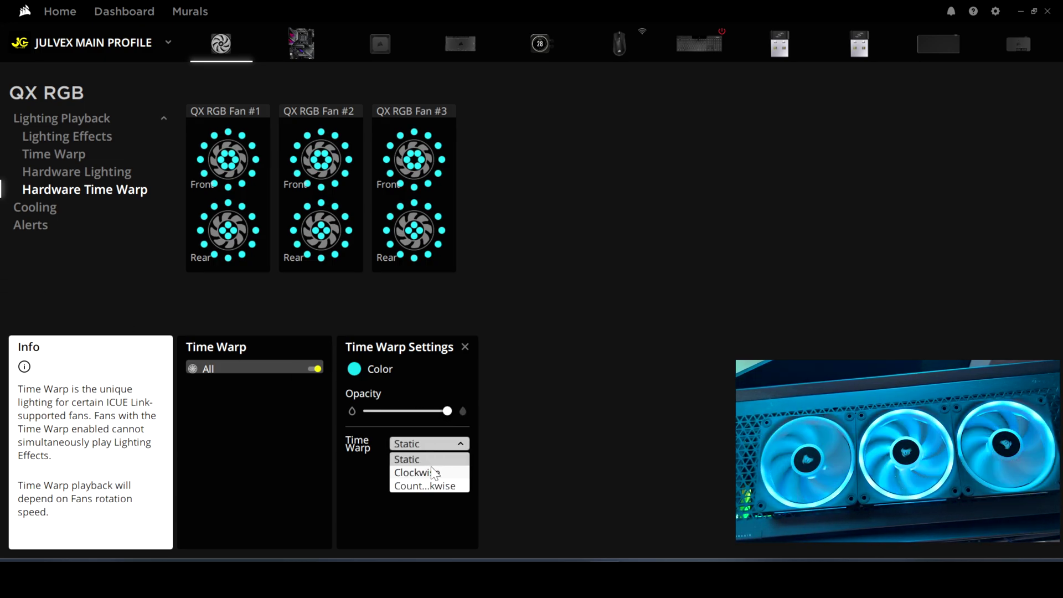
left_click(433, 473)
left_click(430, 443)
left_click(432, 485)
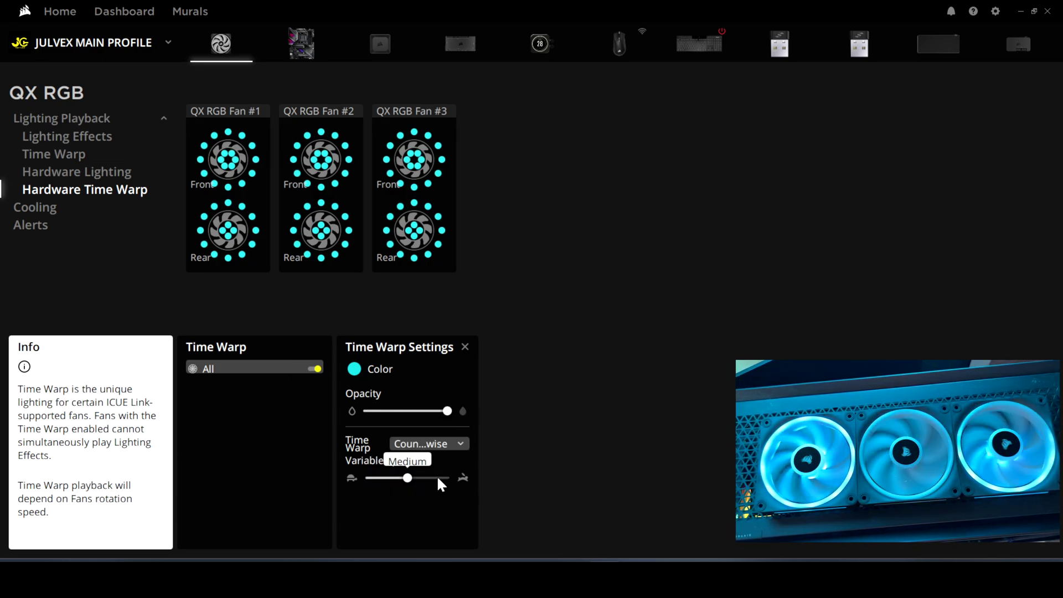
- Select the Custom 1 cooling preset with its custom curve and review the temperature sensor options
left_click(442, 444)
left_click(34, 207)
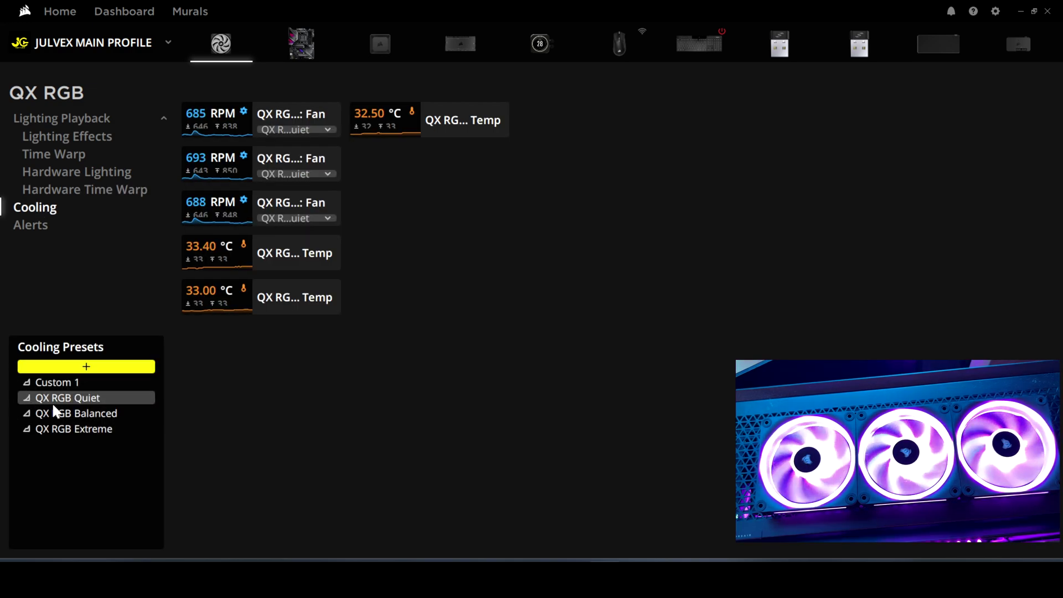
left_click(53, 381)
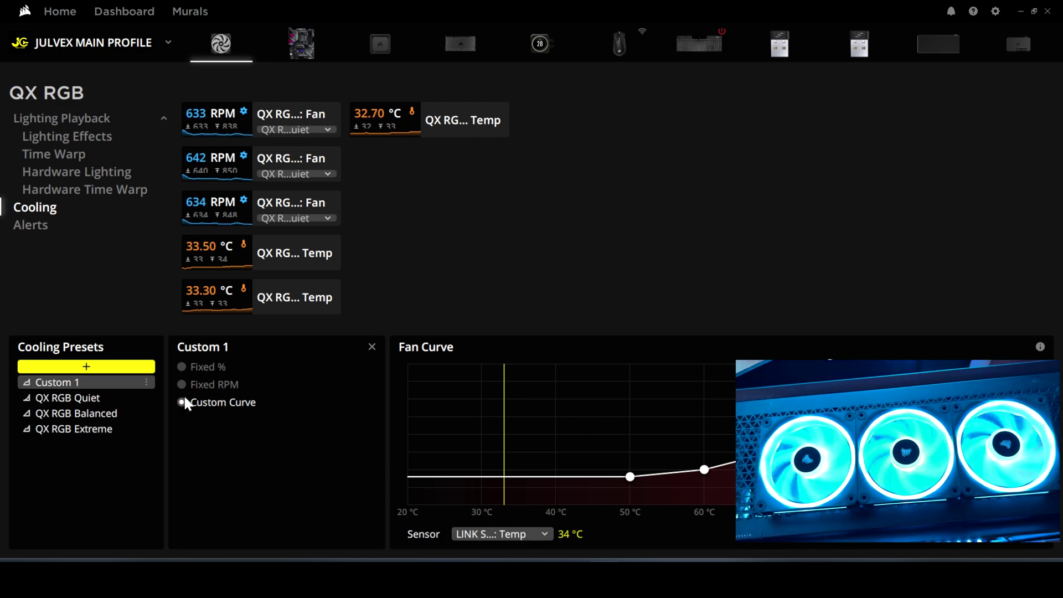
left_click(541, 534)
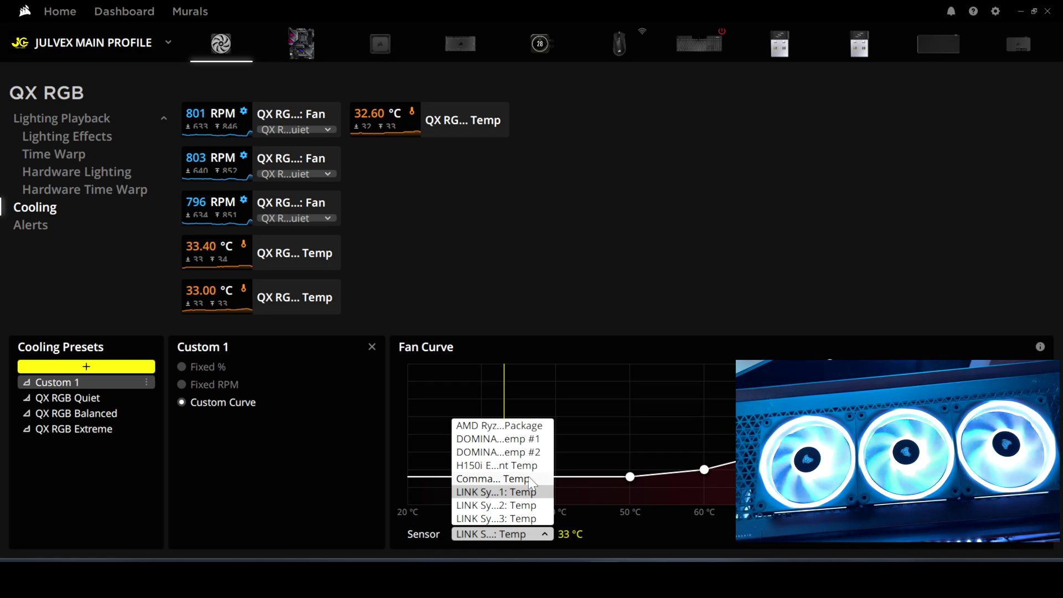
left_click(452, 301)
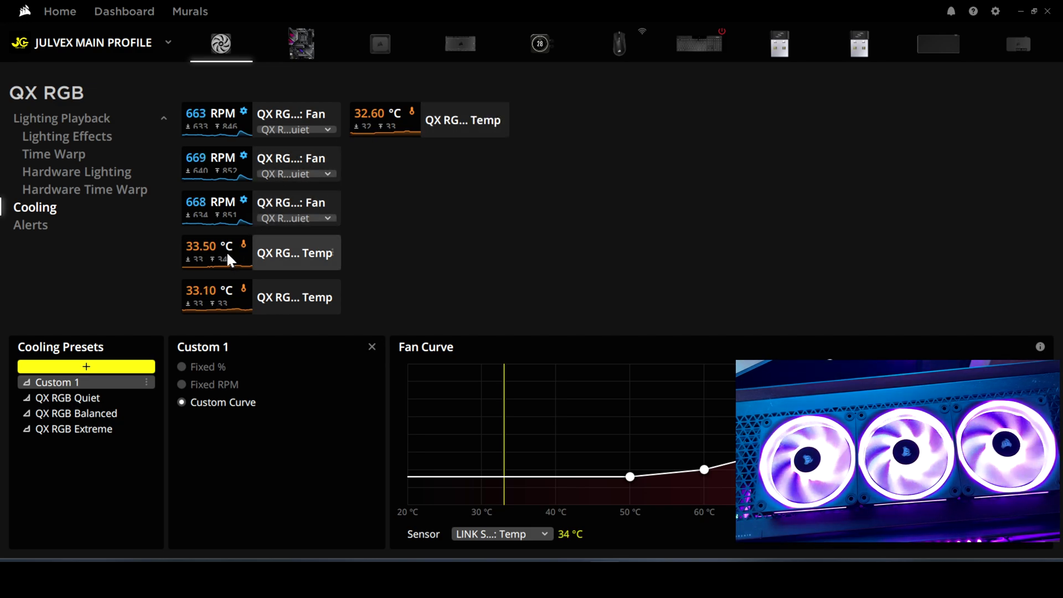
- Browse the Alerts, Lighting Effects and Cooling pages, finishing on Lighting Effects
left_click(46, 227)
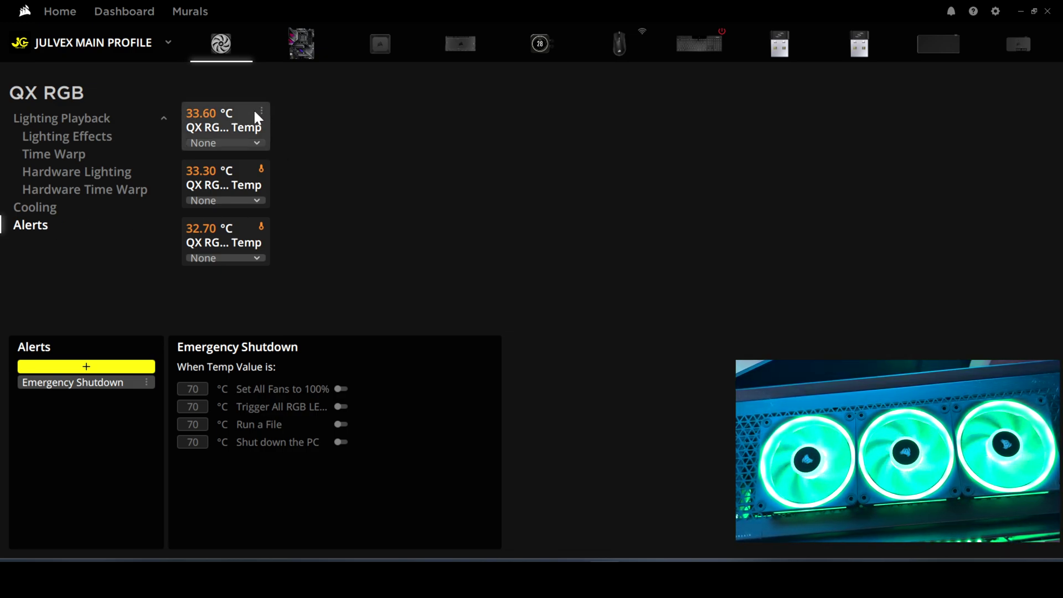
left_click(63, 118)
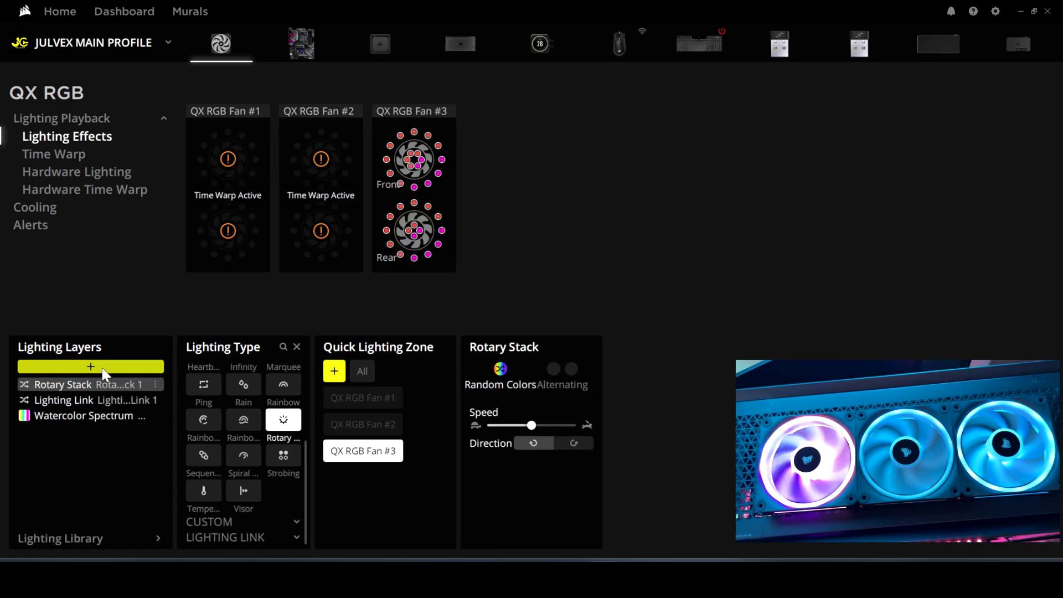
left_click(26, 210)
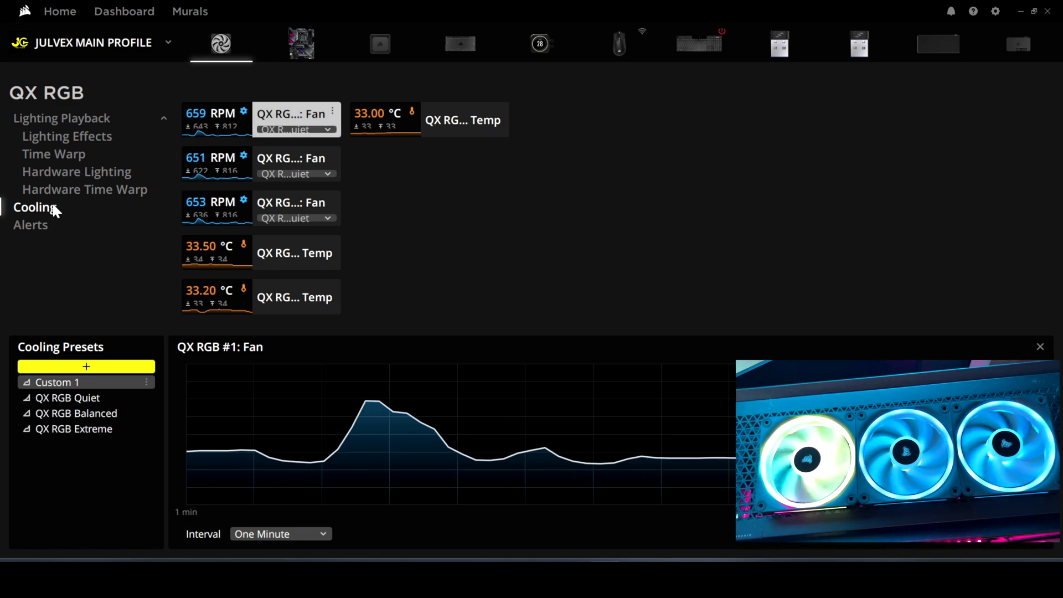
left_click(67, 136)
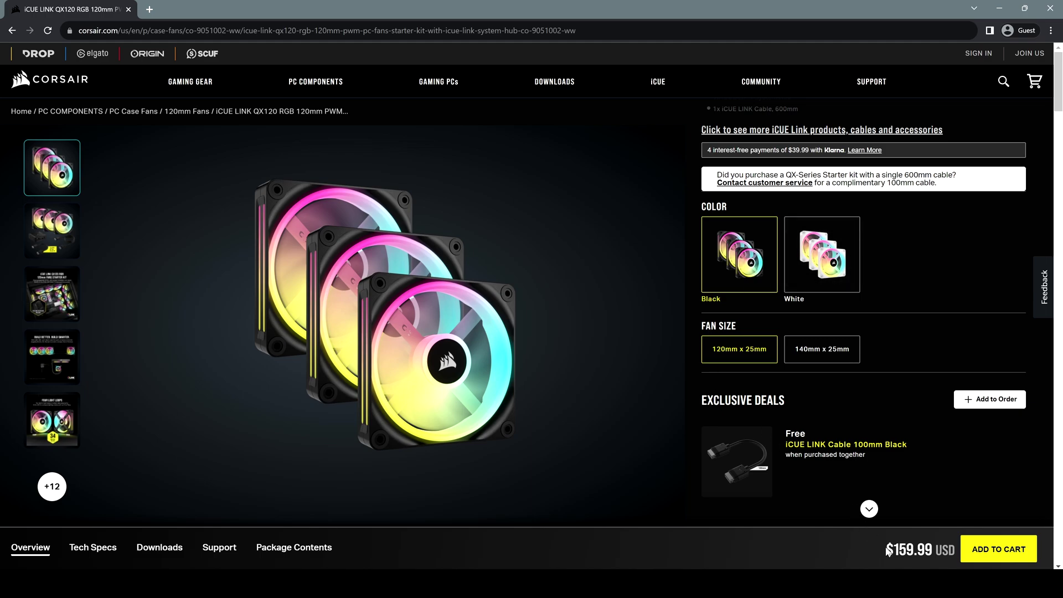
- Switch the product page to the 140mm QX140 kit and highlight its $139.99 price
left_click(856, 557)
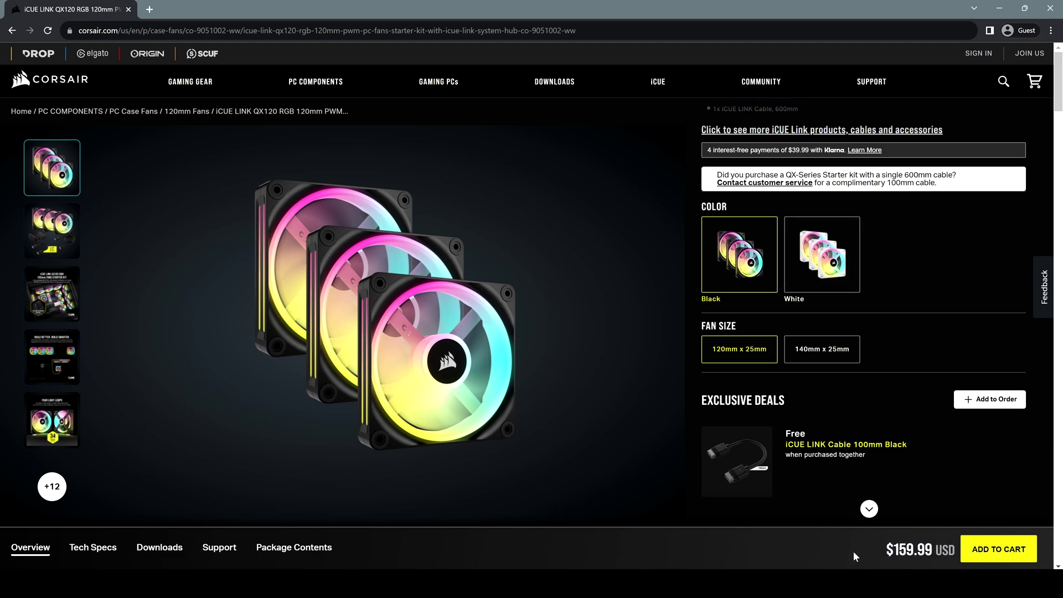
left_click(836, 353)
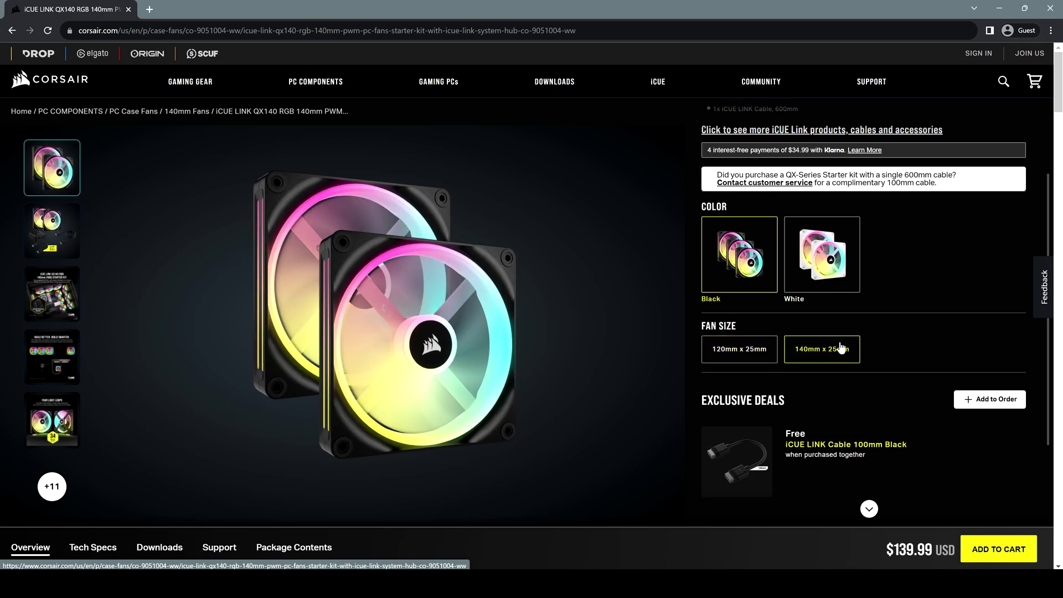
left_click_drag(885, 549, 933, 550)
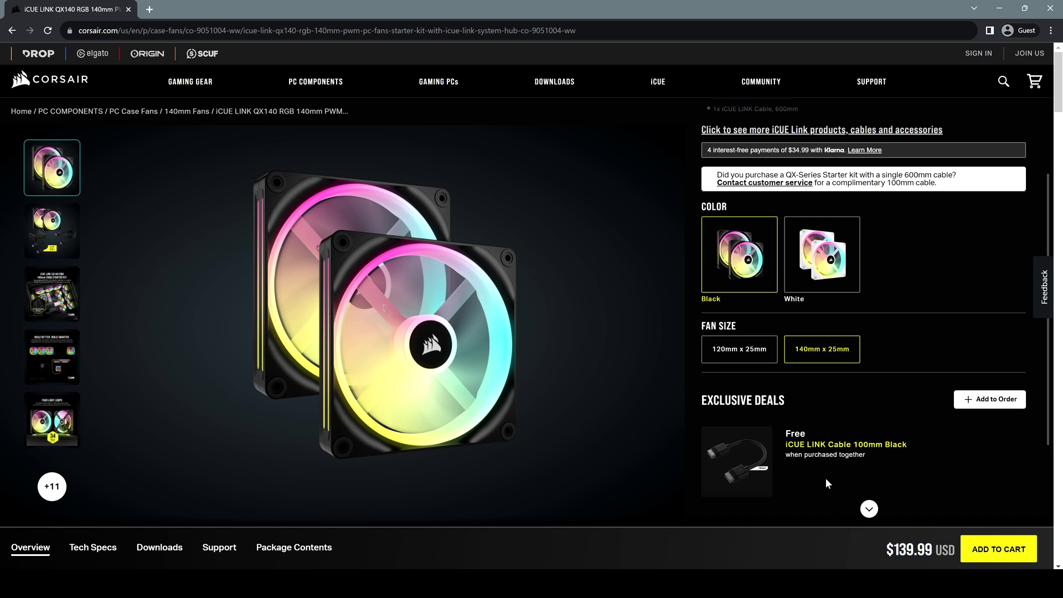